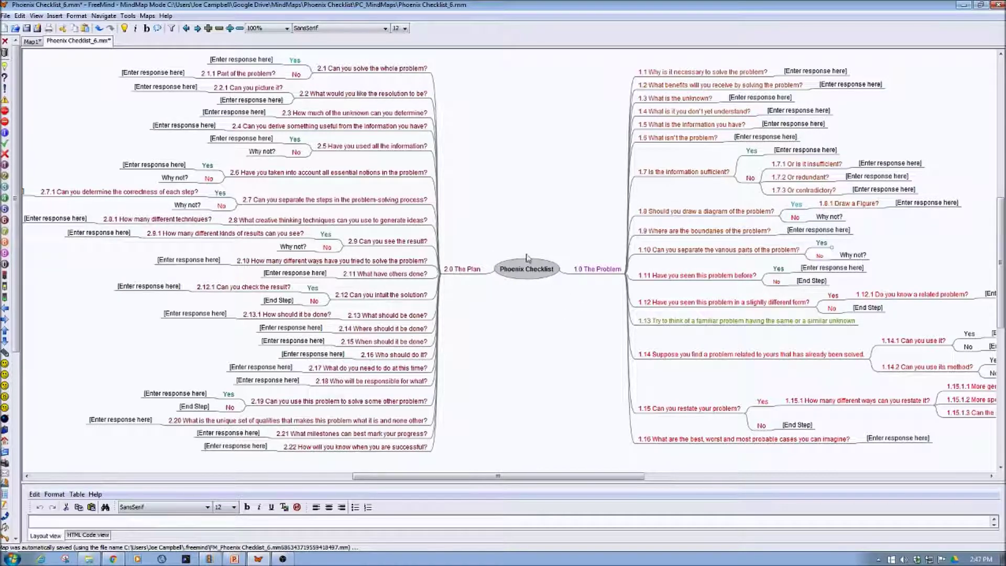
# Fold the 1.0 The Problem and 2.0 The Plan branches, and unfold 1.0 The Problem again
pyautogui.click(626, 272)
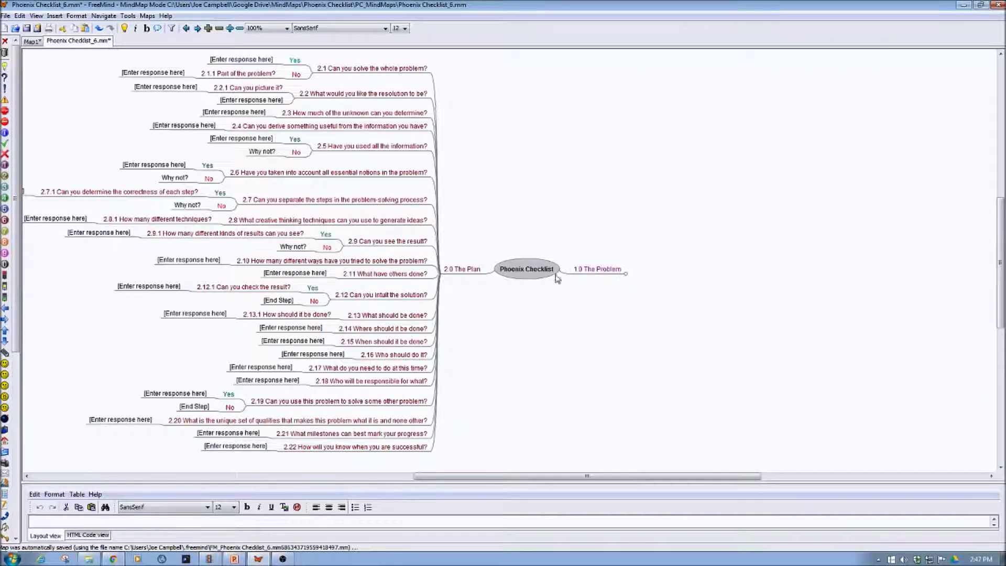
pyautogui.click(440, 273)
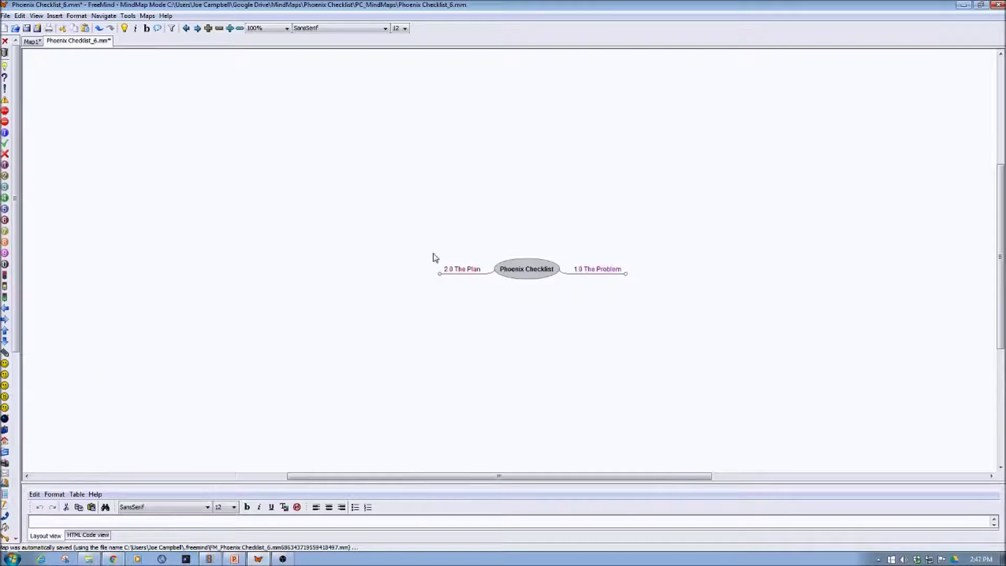
pyautogui.click(625, 273)
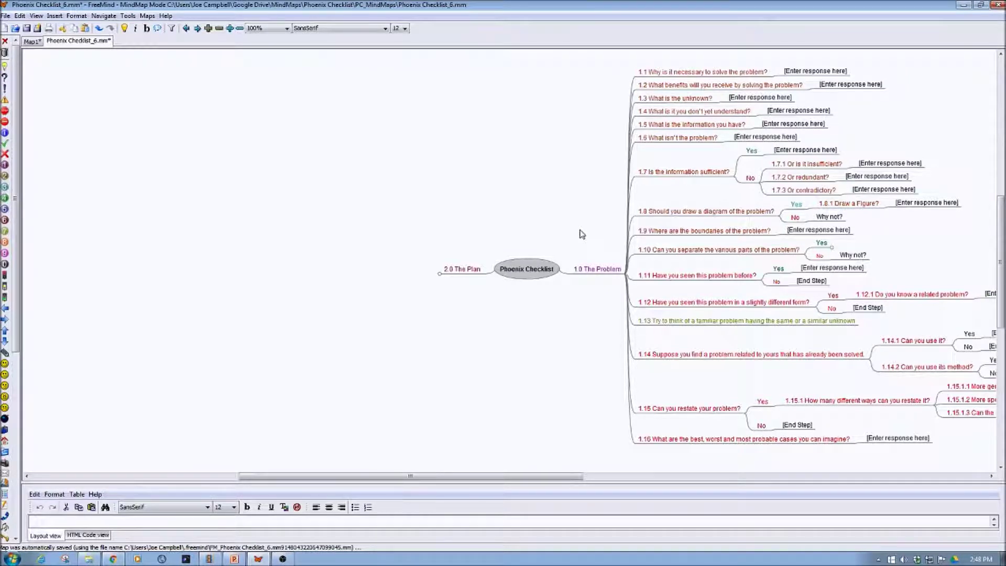
# Rename the central node of the mind map as The Problem
pyautogui.rightClick(538, 272)
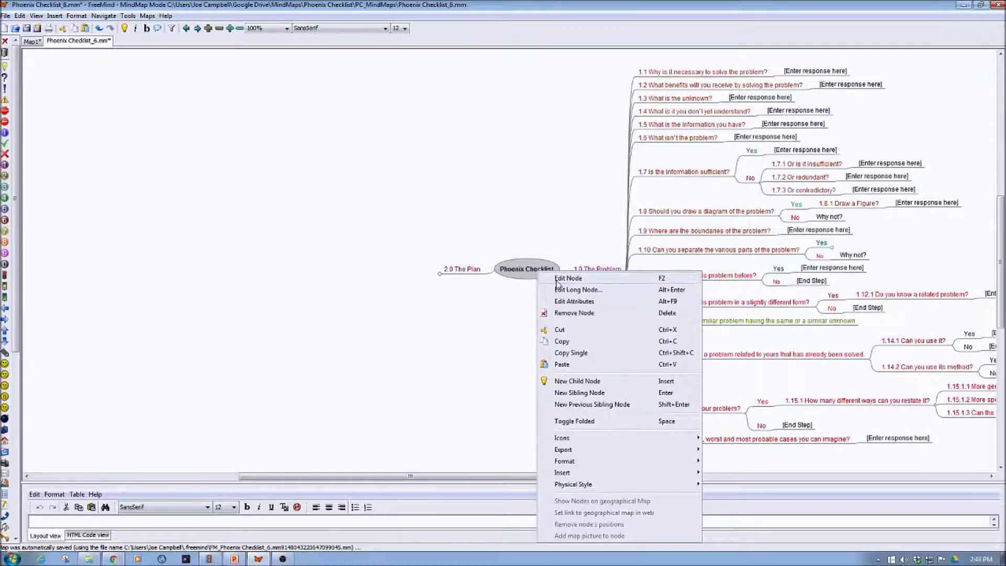
pyautogui.click(519, 298)
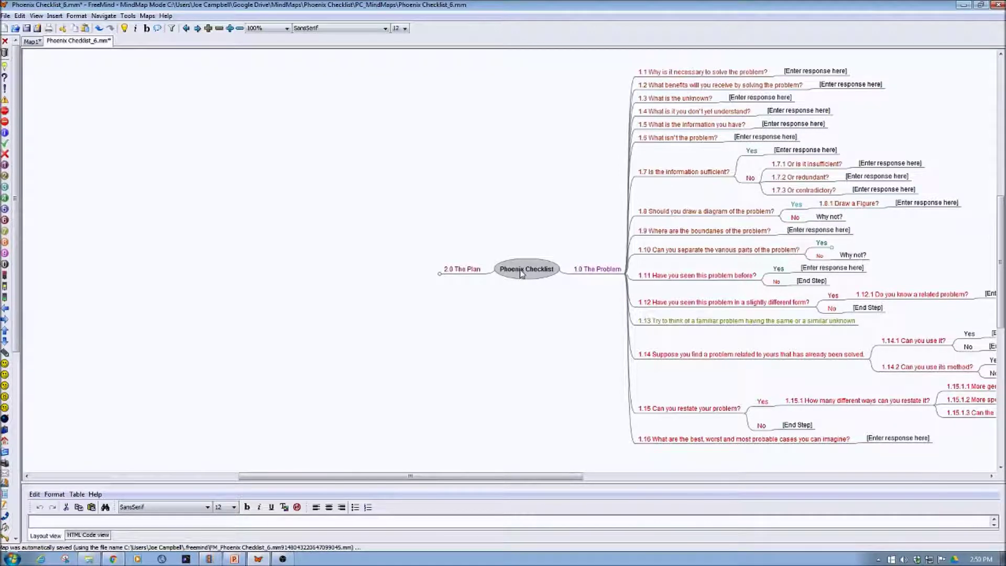
pyautogui.rightClick(522, 274)
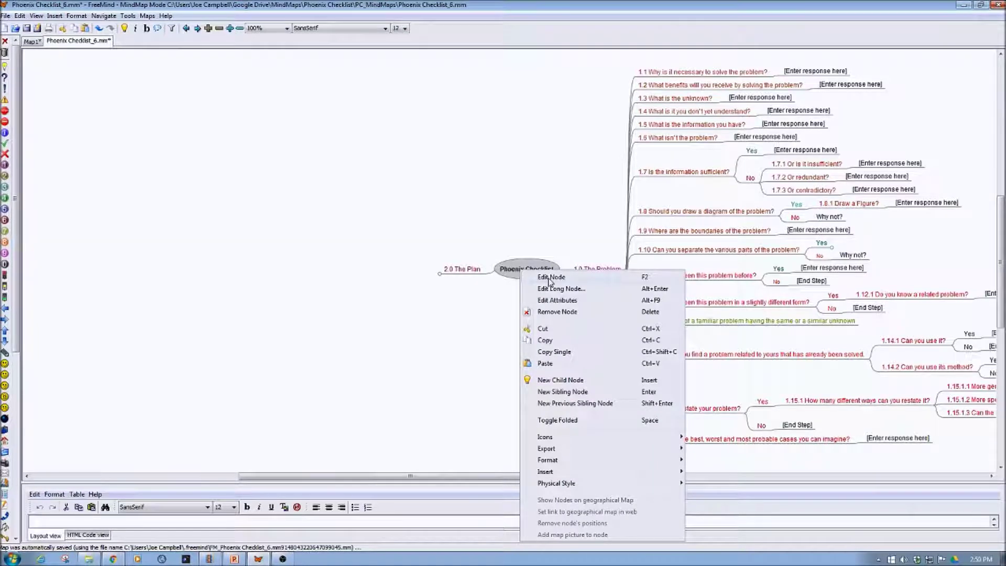
pyautogui.click(546, 277)
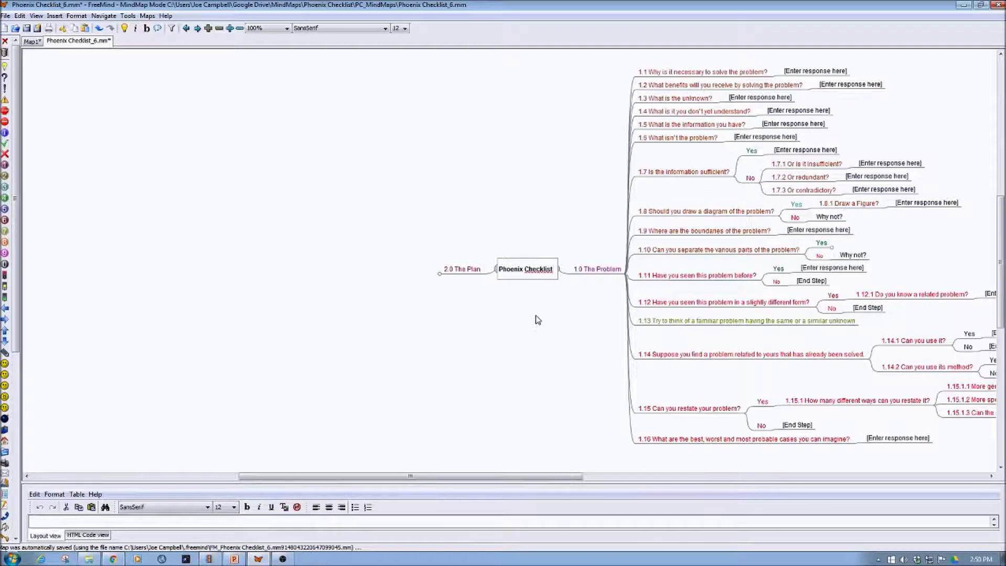
pyautogui.press('BackSpace')
pyautogui.press('BackSpace')
pyautogui.press('BackSpace')
pyautogui.press('BackSpace')
pyautogui.press('BackSpace')
pyautogui.press('BackSpace')
pyautogui.press('BackSpace')
pyautogui.press('BackSpace')
pyautogui.press('BackSpace')
pyautogui.press('BackSpace')
pyautogui.press('BackSpace')
pyautogui.press('BackSpace')
pyautogui.press('BackSpace')
pyautogui.press('BackSpace')
pyautogui.press('BackSpace')
pyautogui.press('BackSpace')
pyautogui.press('BackSpace')
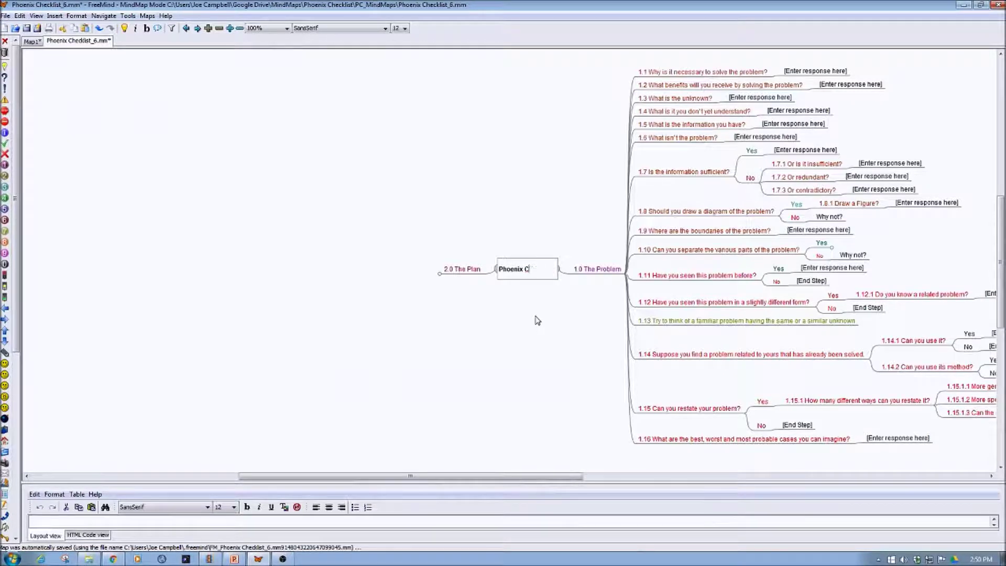
pyautogui.write('The Problem')
pyautogui.rightClick(523, 272)
pyautogui.click(514, 313)
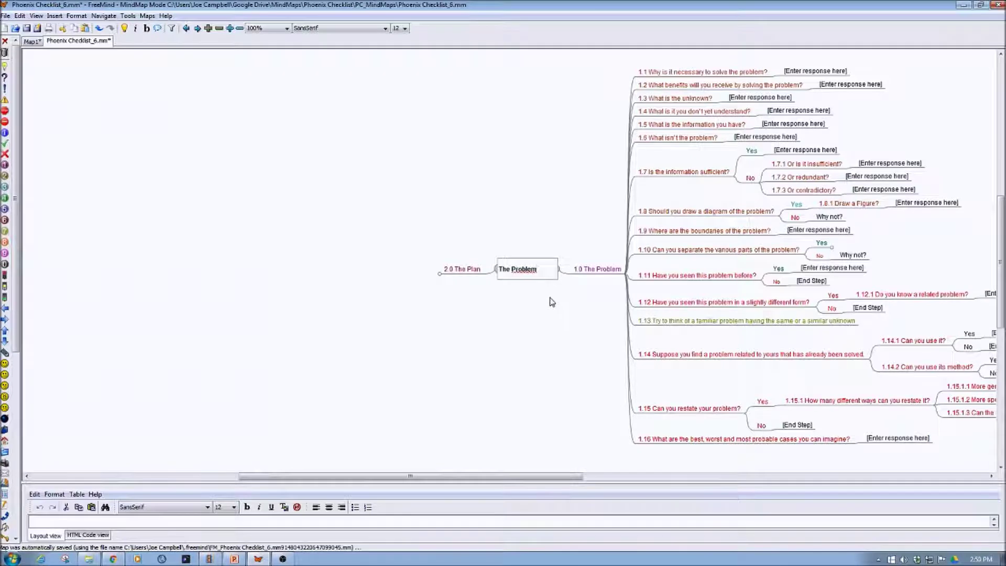
pyautogui.press('Return')
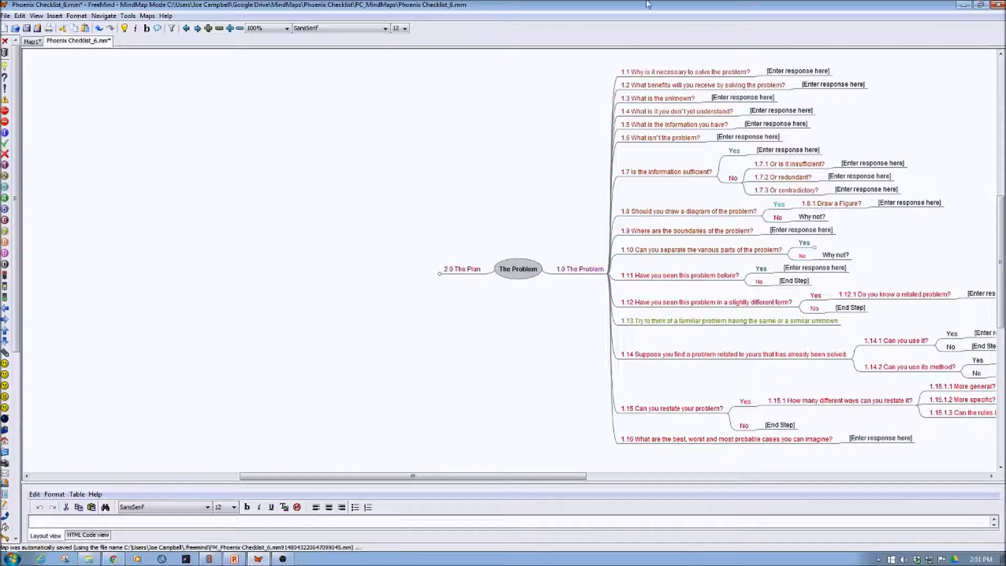
# Examine the response nodes of questions 1.1 to 1.3 and question 1.10 with its Yes answer
pyautogui.click(782, 74)
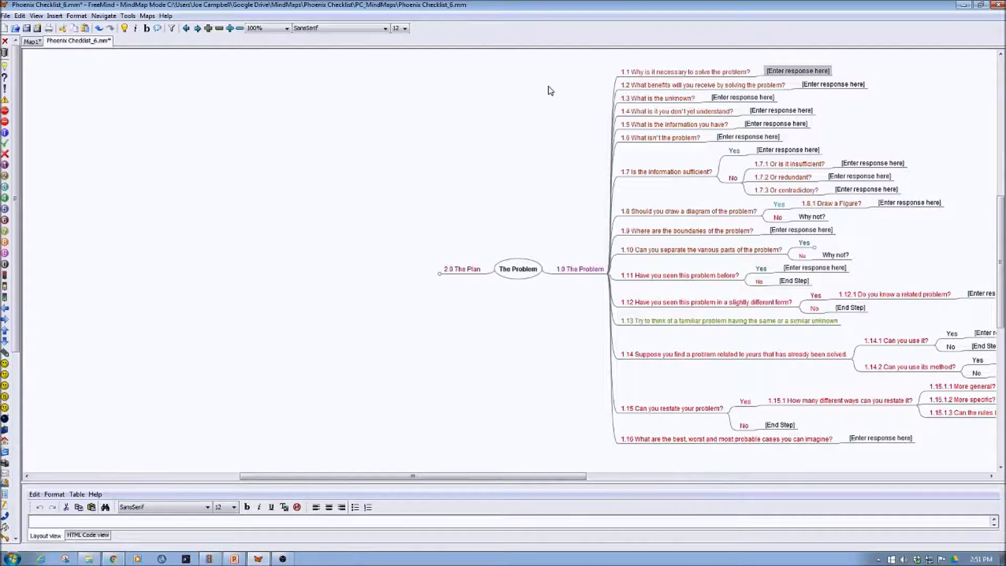
pyautogui.doubleClick(826, 85)
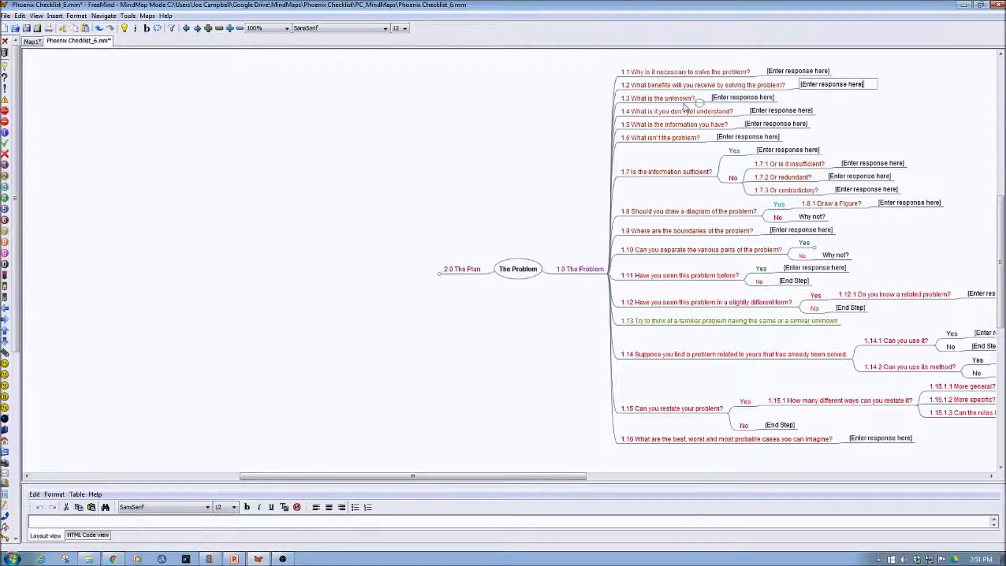
pyautogui.click(722, 100)
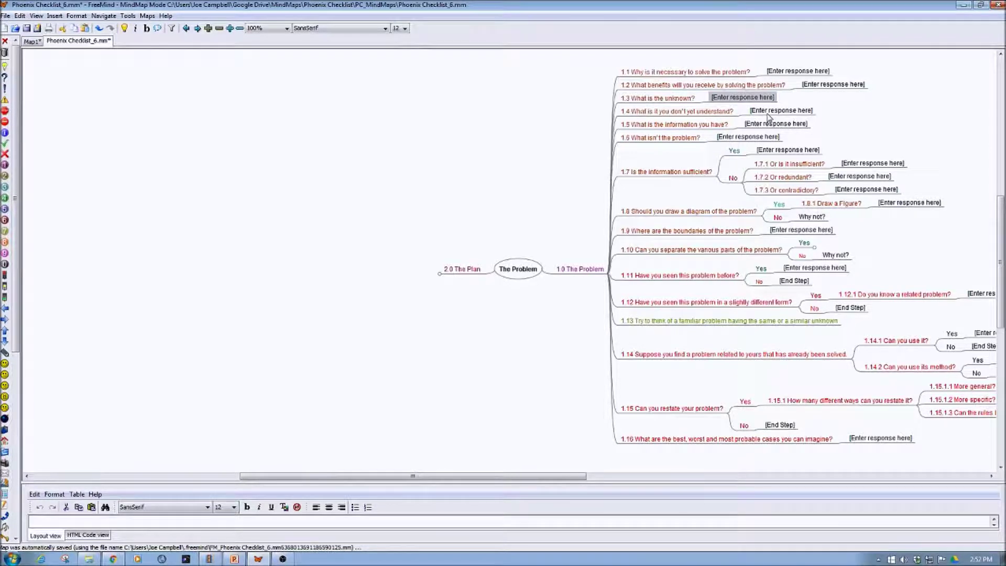
pyautogui.moveTo(769, 117)
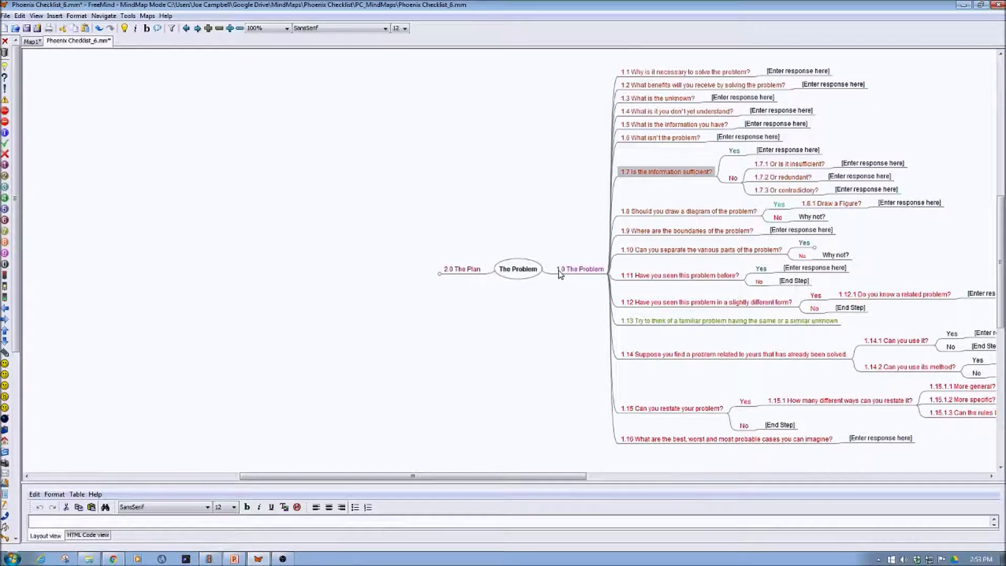
pyautogui.click(687, 251)
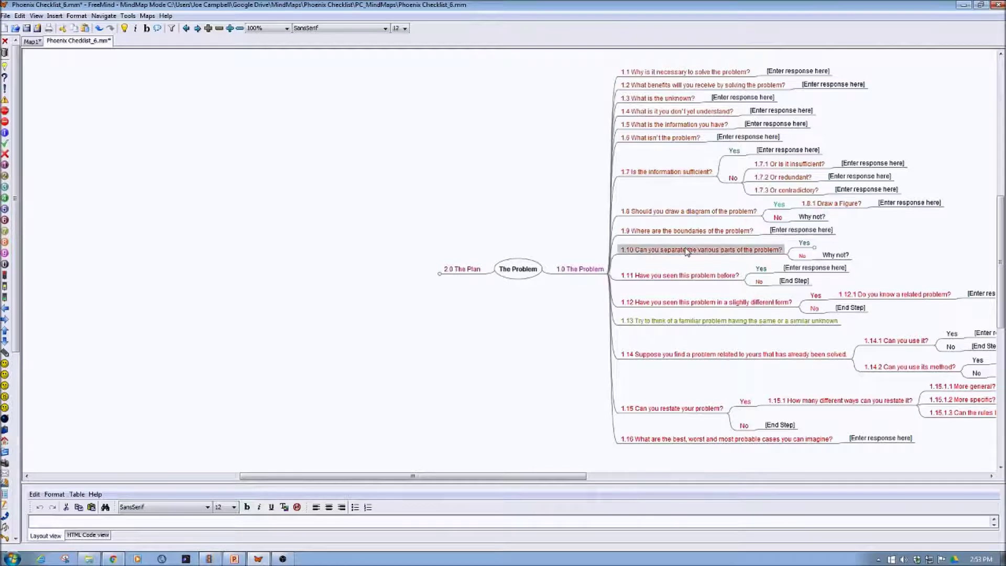
pyautogui.click(806, 245)
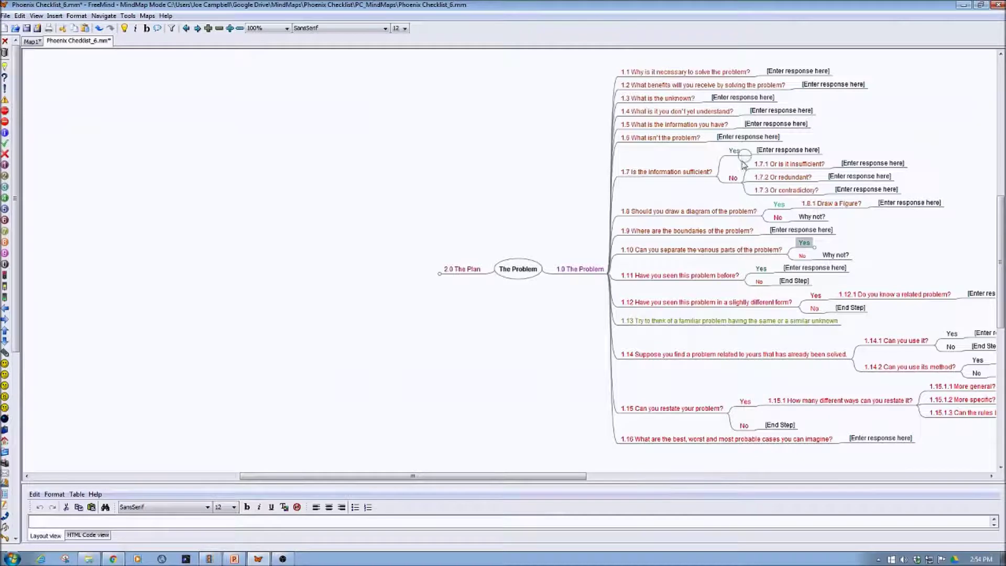
pyautogui.click(516, 272)
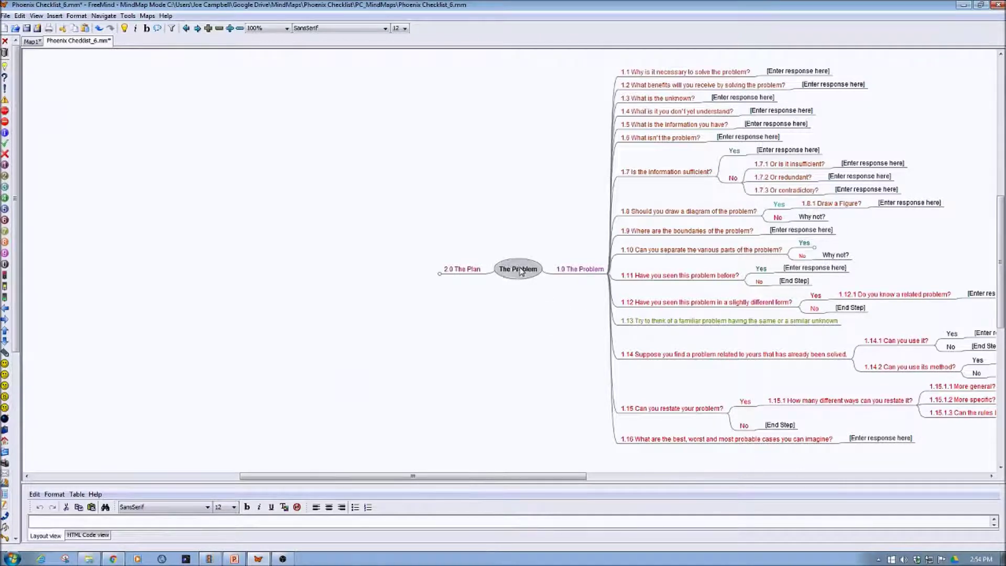
pyautogui.rightClick(517, 271)
pyautogui.click(540, 273)
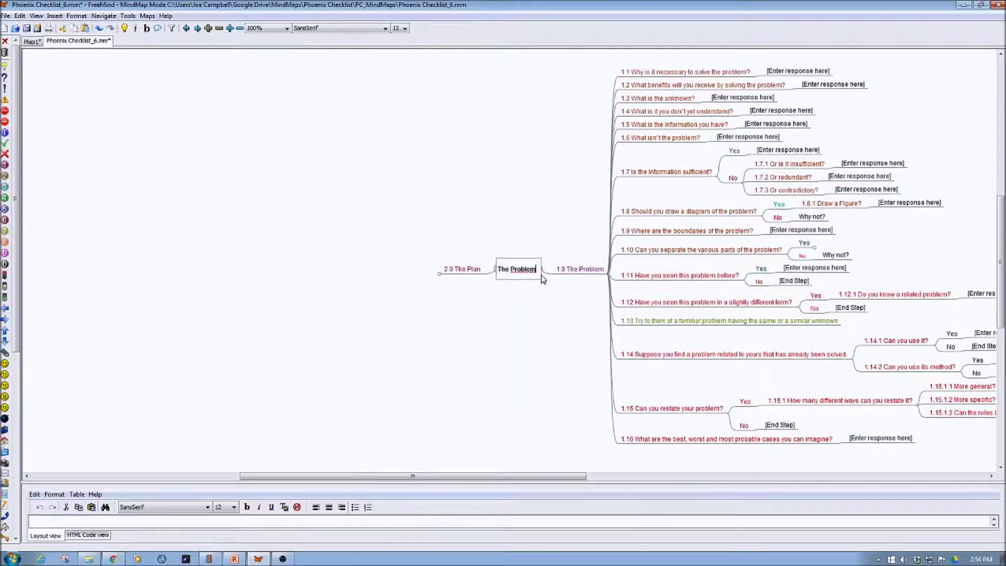
pyautogui.press('Return')
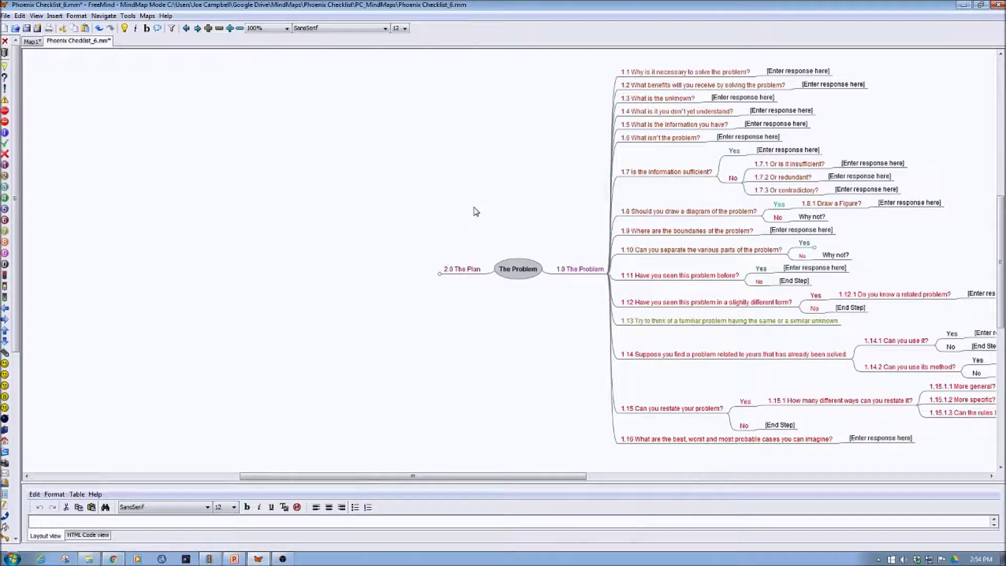
# Unfold the 2.0 The Plan branch, and fold and unfold the answers of questions 1.7 and 2.9
pyautogui.click(439, 275)
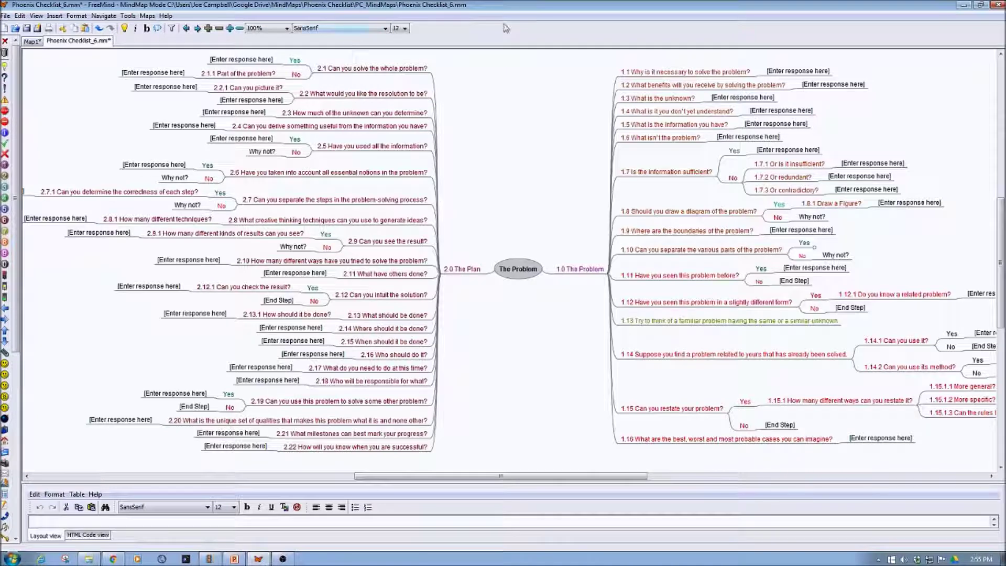
pyautogui.click(717, 176)
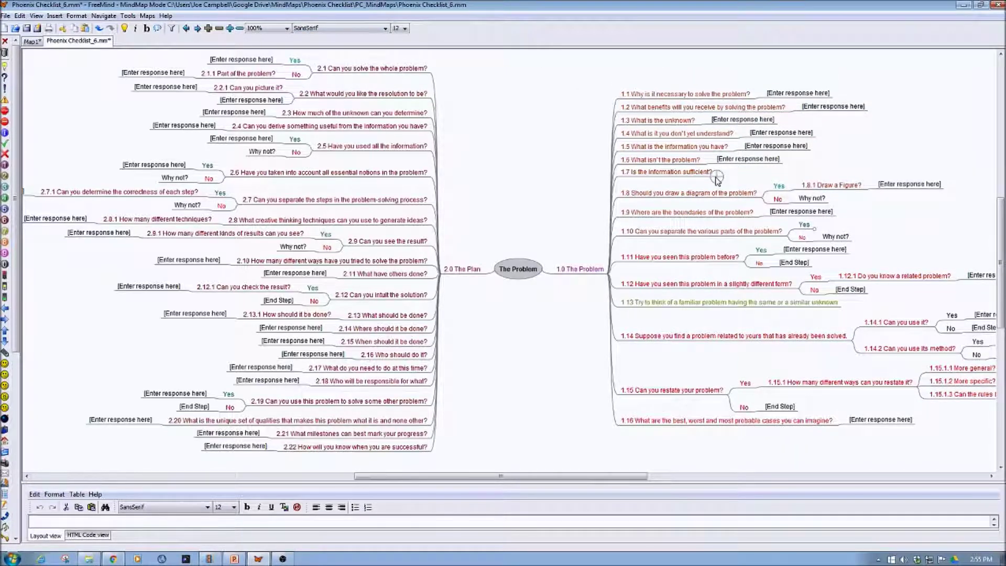
pyautogui.click(717, 176)
pyautogui.click(716, 176)
pyautogui.click(716, 177)
pyautogui.click(342, 246)
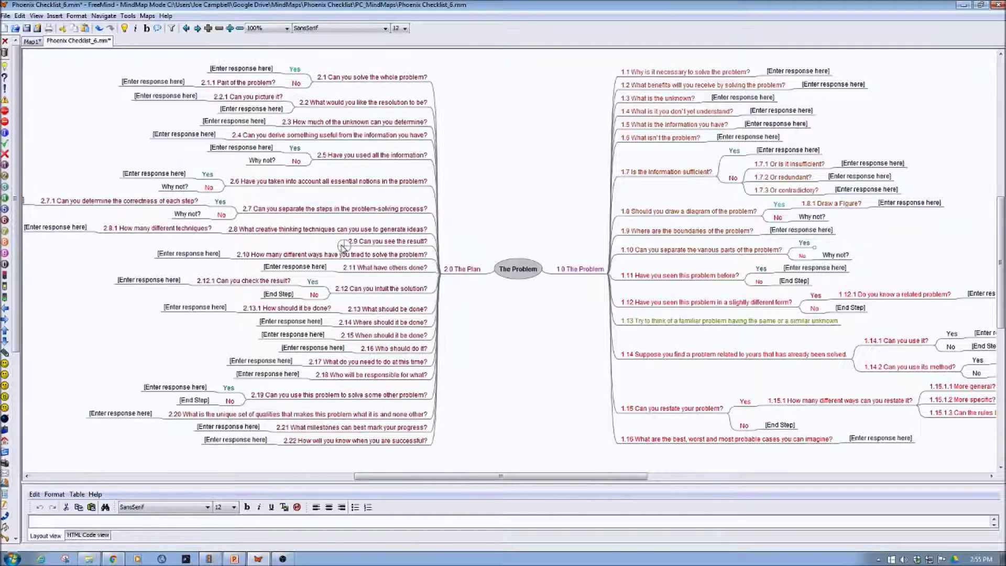
pyautogui.click(343, 246)
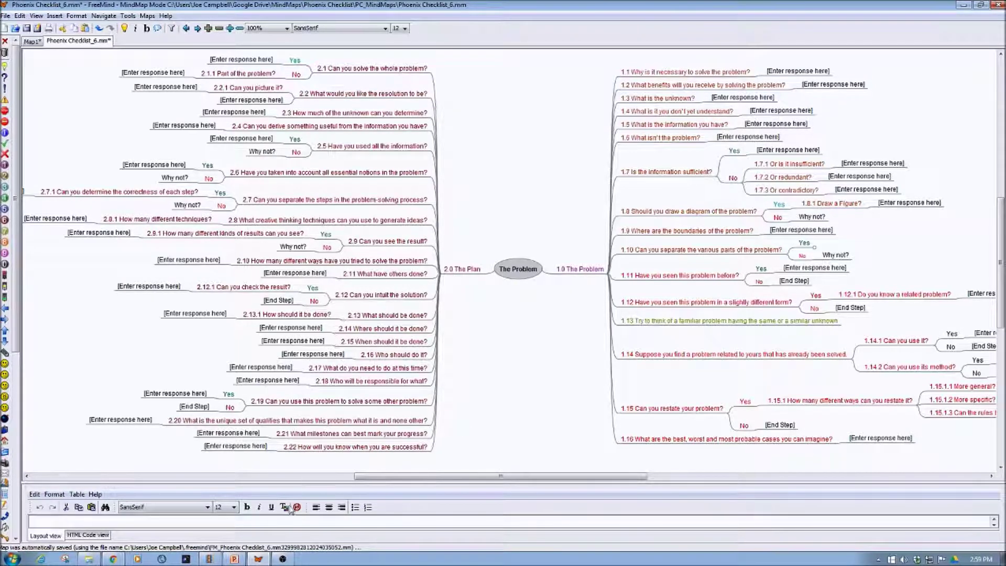
# Switch to the PhoenixChecklist.pptx presentation in PowerPoint, review the 1.0 The Problem slides from slide 3 onward, and minimize it
pyautogui.click(235, 558)
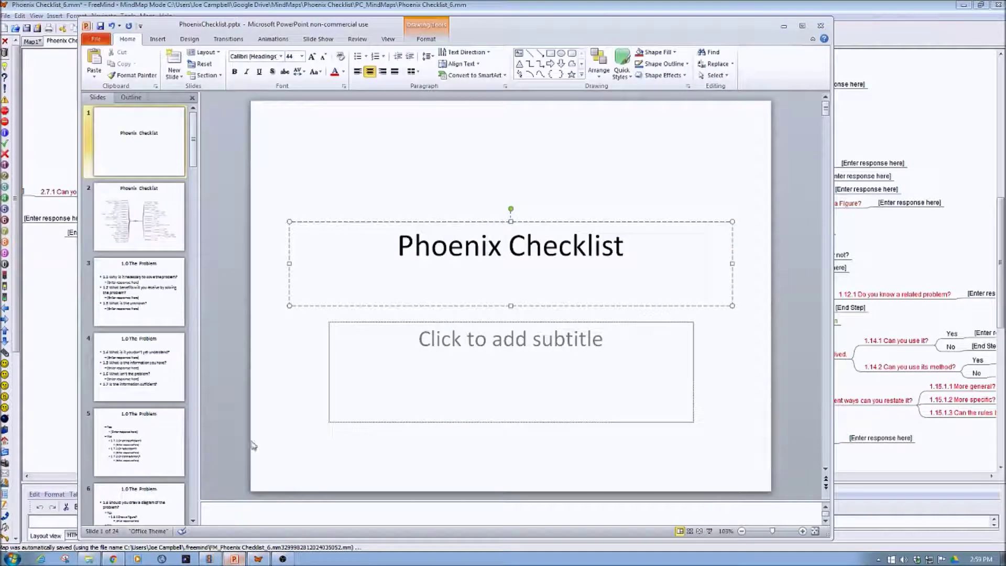
pyautogui.click(154, 288)
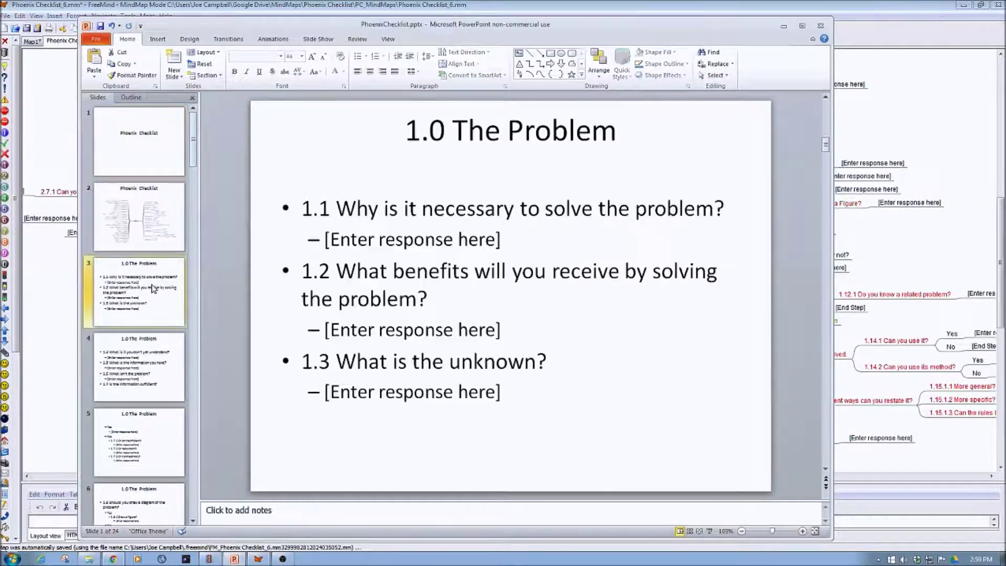
pyautogui.click(151, 381)
pyautogui.click(154, 441)
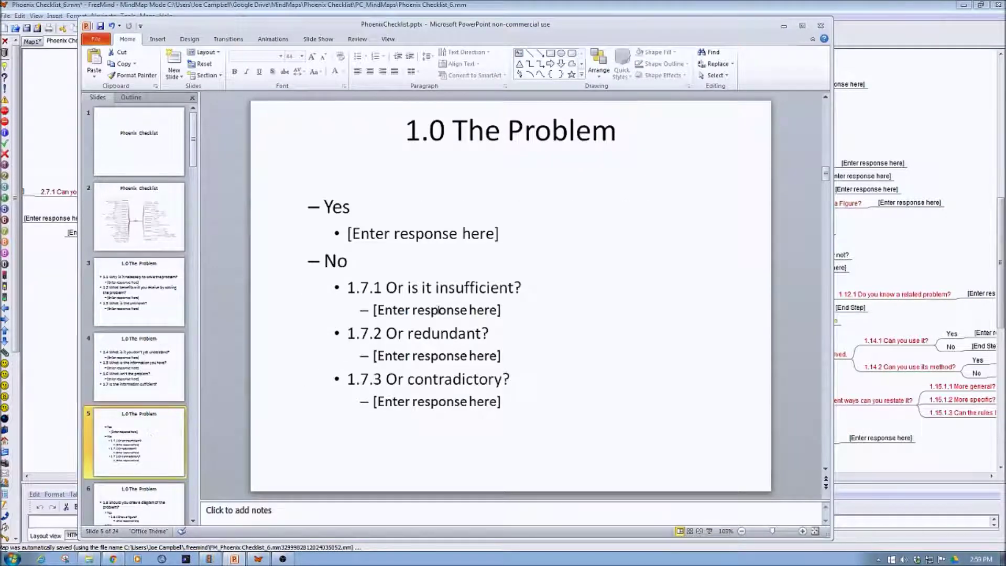
pyautogui.scroll(-3, 128, 369)
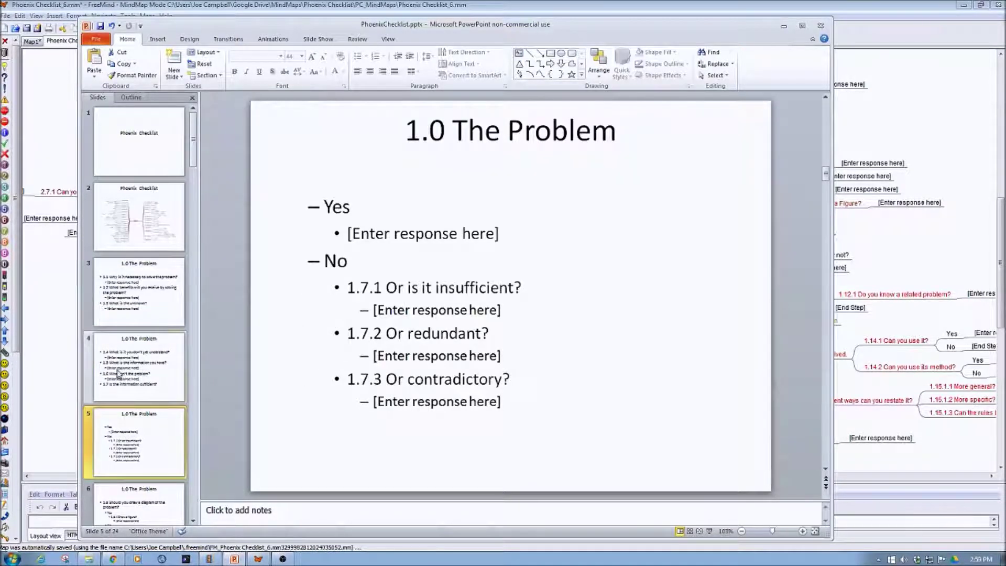
pyautogui.scroll(-1, 128, 370)
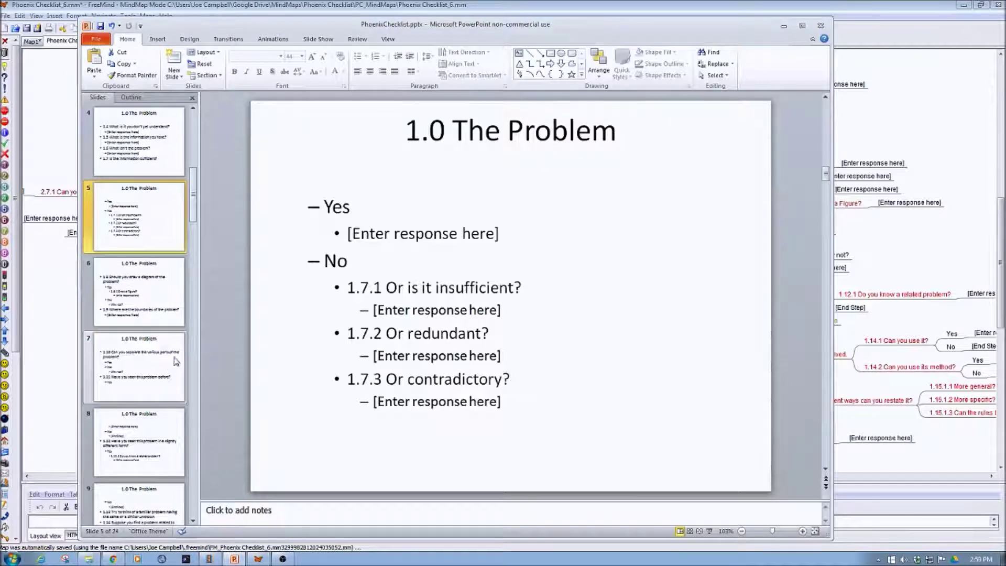
pyautogui.click(785, 30)
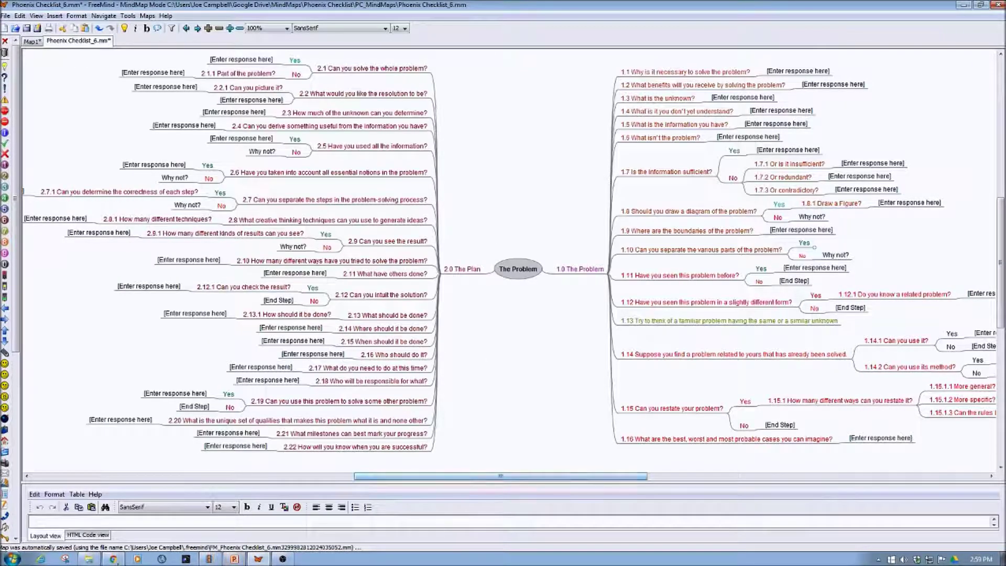
# Check the exported checklist files in the PC_MindMaps folder in Windows Explorer and return to the FreeMind map
pyautogui.click(88, 559)
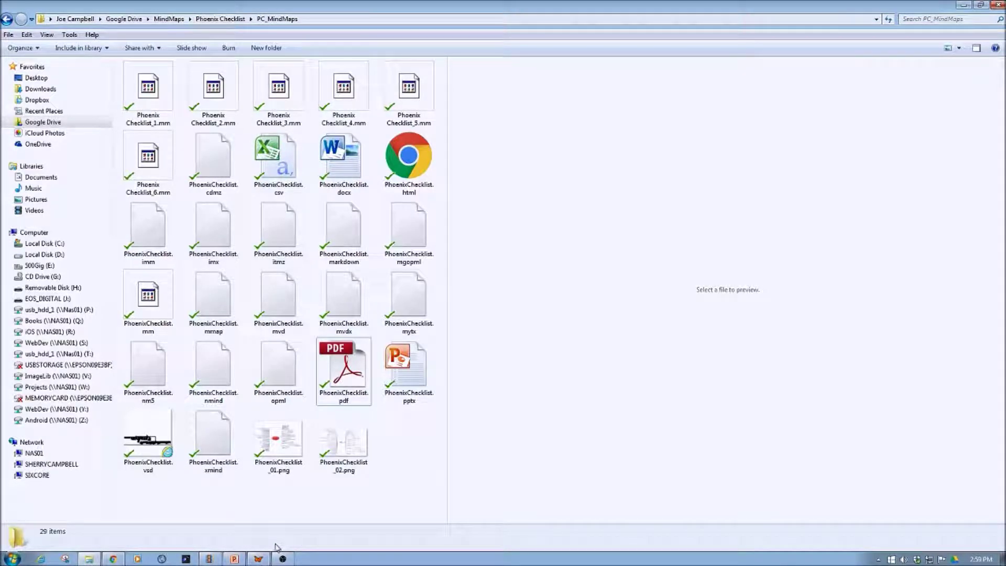
pyautogui.click(258, 558)
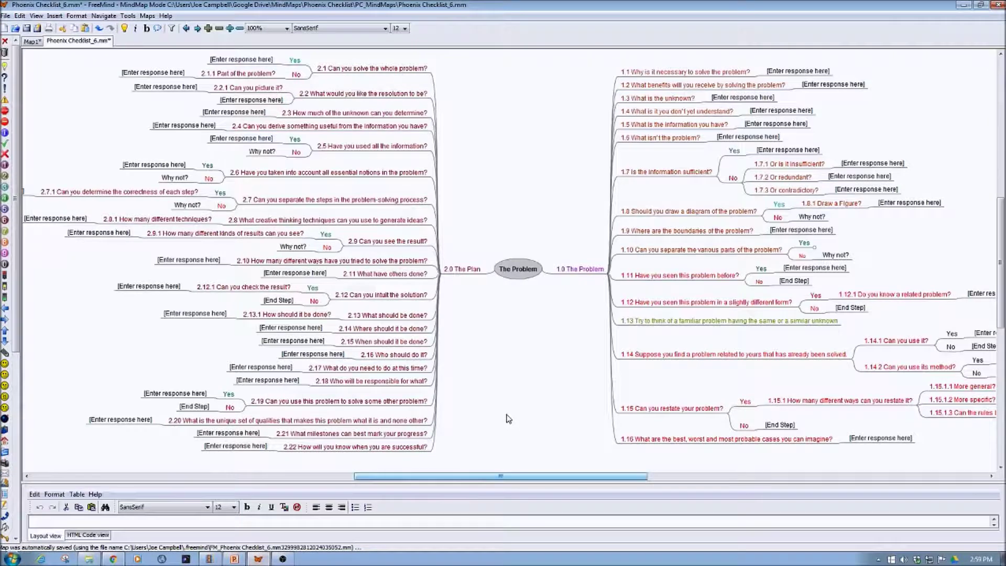